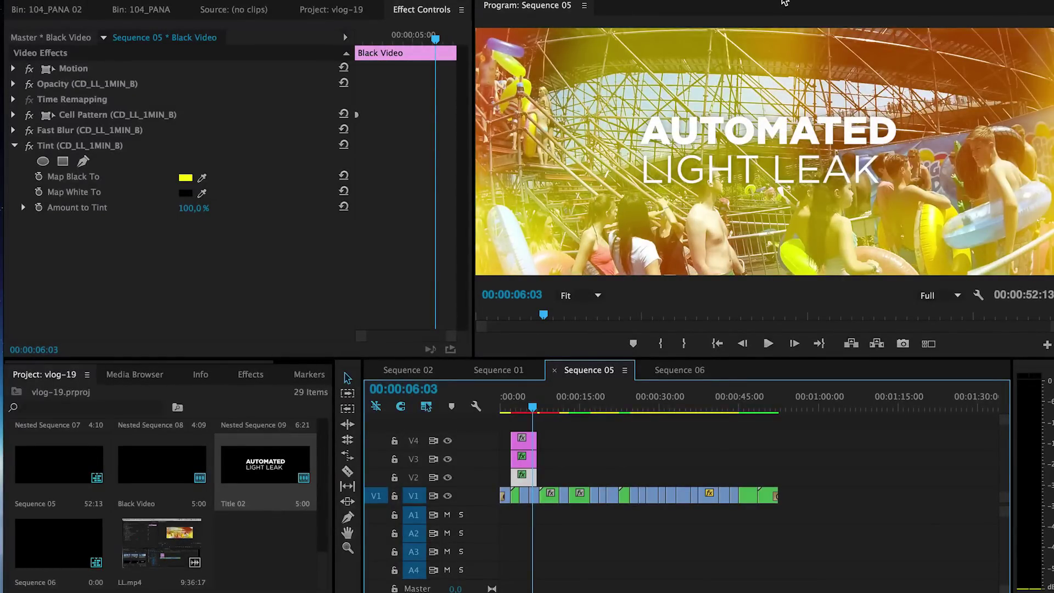
Play and scrub the sequence from about 3 seconds to preview the start of the light leak
{"action": "left_click", "coordinate": [517, 408]}
{"action": "key", "text": "space"}
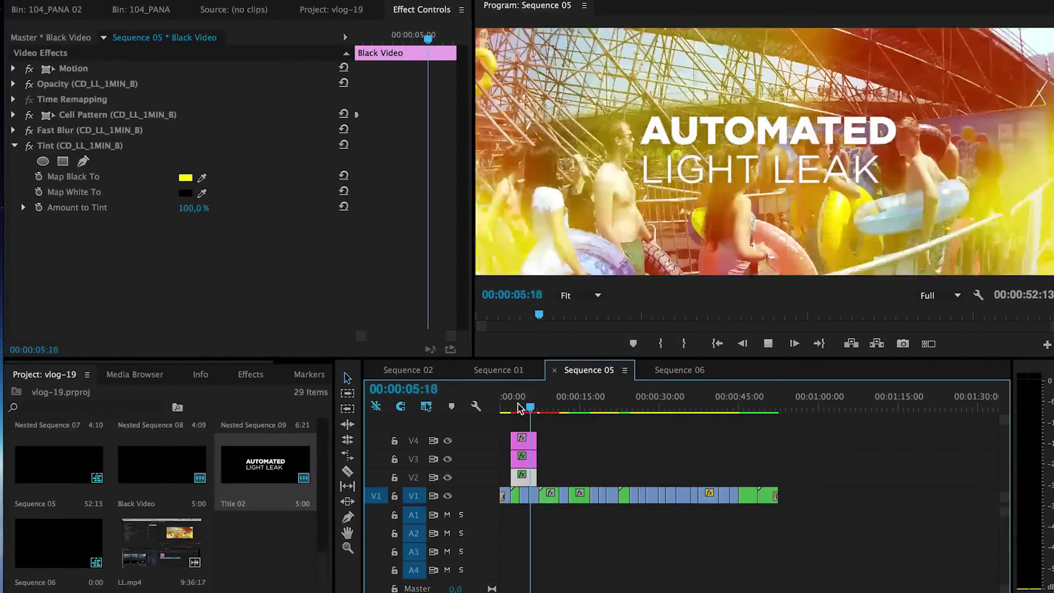
{"action": "key", "text": "space"}
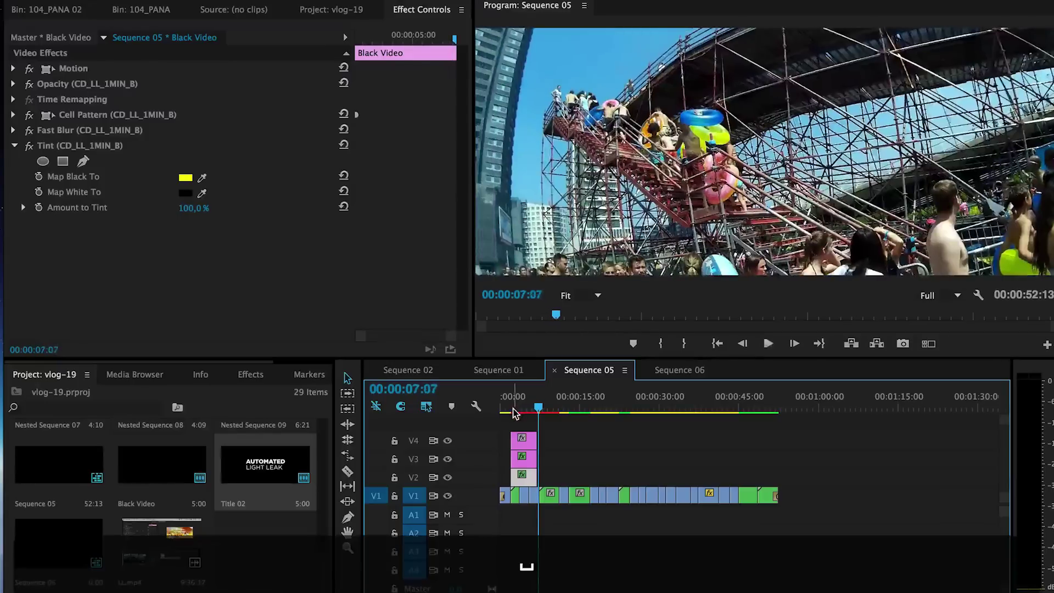
{"action": "left_click_drag", "start_coordinate": [513, 407], "coordinate": [533, 411]}
Hide the V1 footage, extend the V3 and V2 Black Video clips to match, and preview
{"action": "left_click", "coordinate": [447, 496]}
{"action": "left_click_drag", "start_coordinate": [536, 459], "coordinate": [598, 458]}
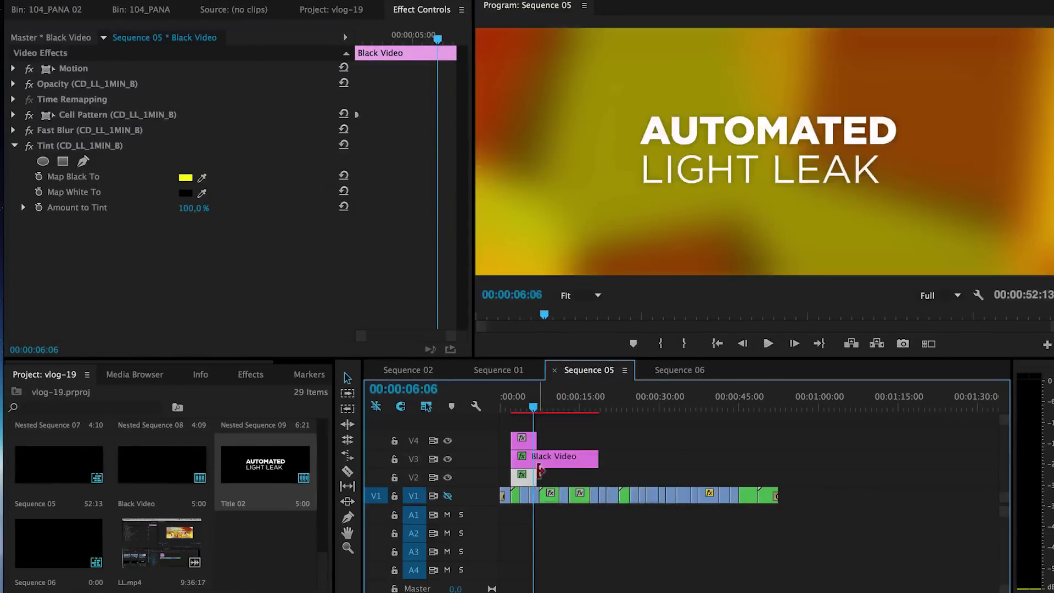
{"action": "left_click_drag", "start_coordinate": [536, 474], "coordinate": [597, 475]}
{"action": "left_click_drag", "start_coordinate": [548, 412], "coordinate": [590, 409]}
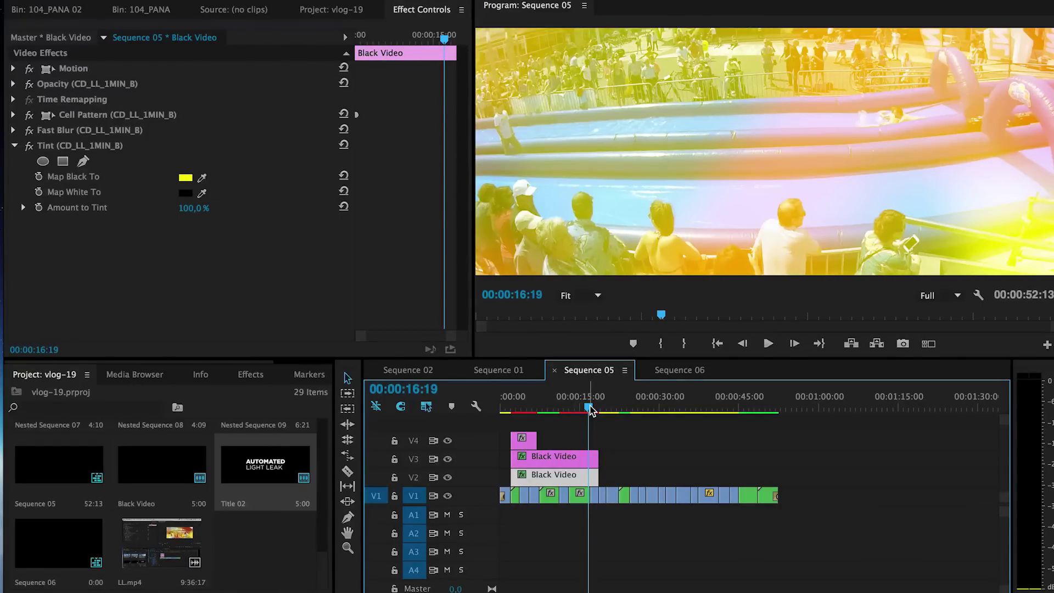
{"action": "mouse_move", "coordinate": [590, 409]}
{"action": "left_mouse_down"}
{"action": "mouse_move", "coordinate": [523, 413]}
{"action": "mouse_move", "coordinate": [592, 410]}
{"action": "left_mouse_up"}
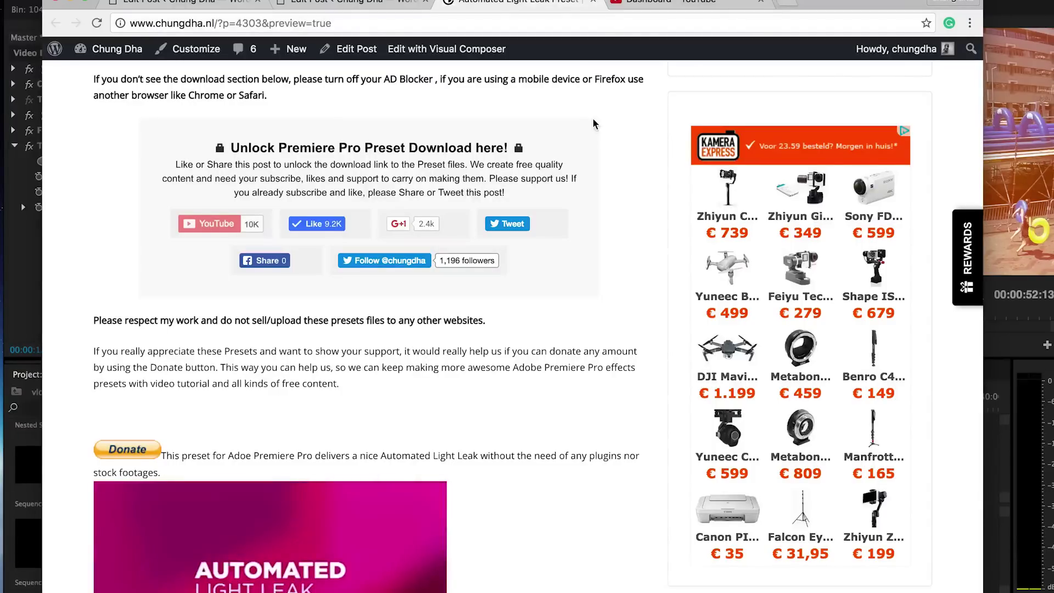
{"action": "scroll", "coordinate": [357, 95], "scroll_direction": "right", "scroll_amount": 1}
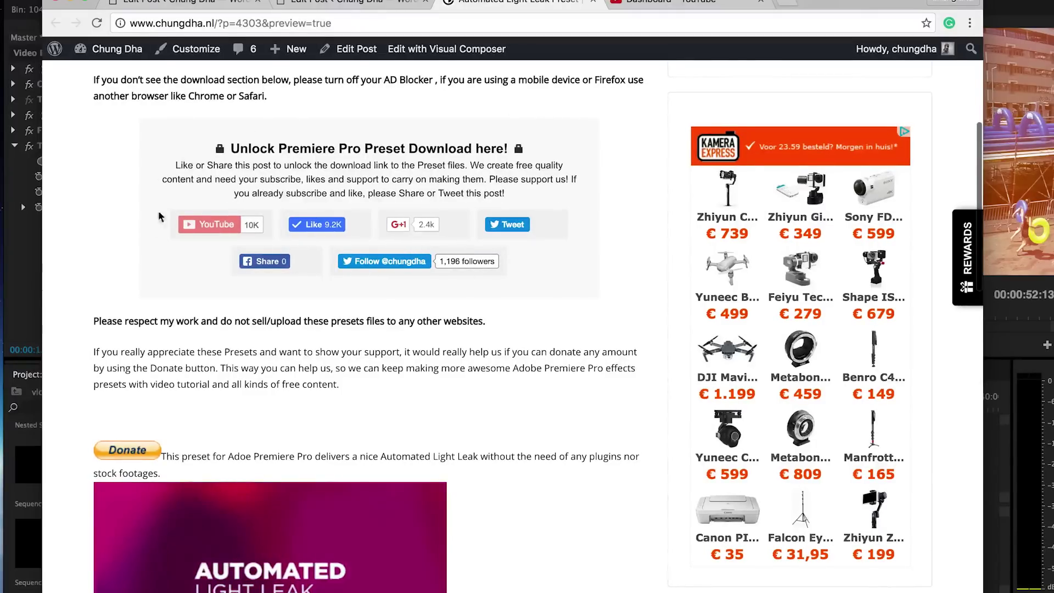
{"action": "scroll", "coordinate": [276, 166], "scroll_direction": "left", "scroll_amount": 1}
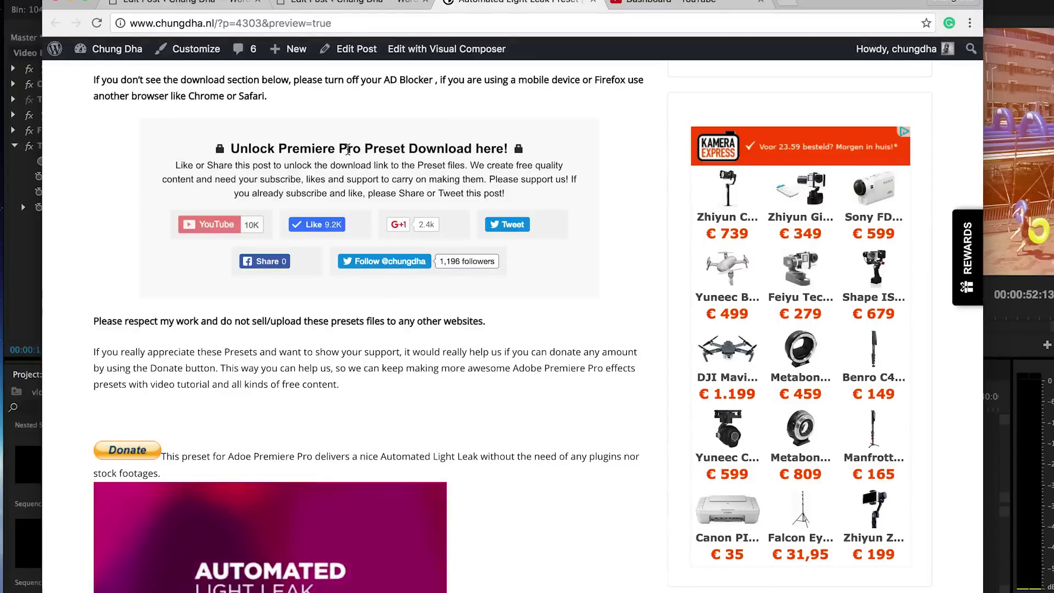
{"action": "scroll", "coordinate": [316, 180], "scroll_direction": "down", "scroll_amount": 1}
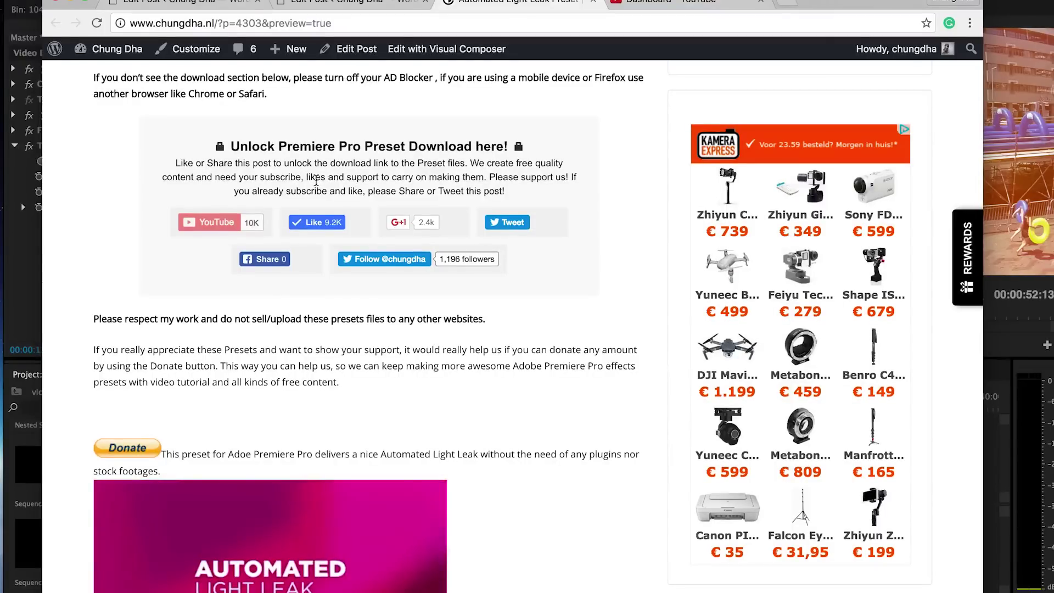
Back in Premiere, expand Presets in the Effects panel and scroll down to the CD_Auto_LightLeak folder
{"action": "left_click", "coordinate": [993, 342]}
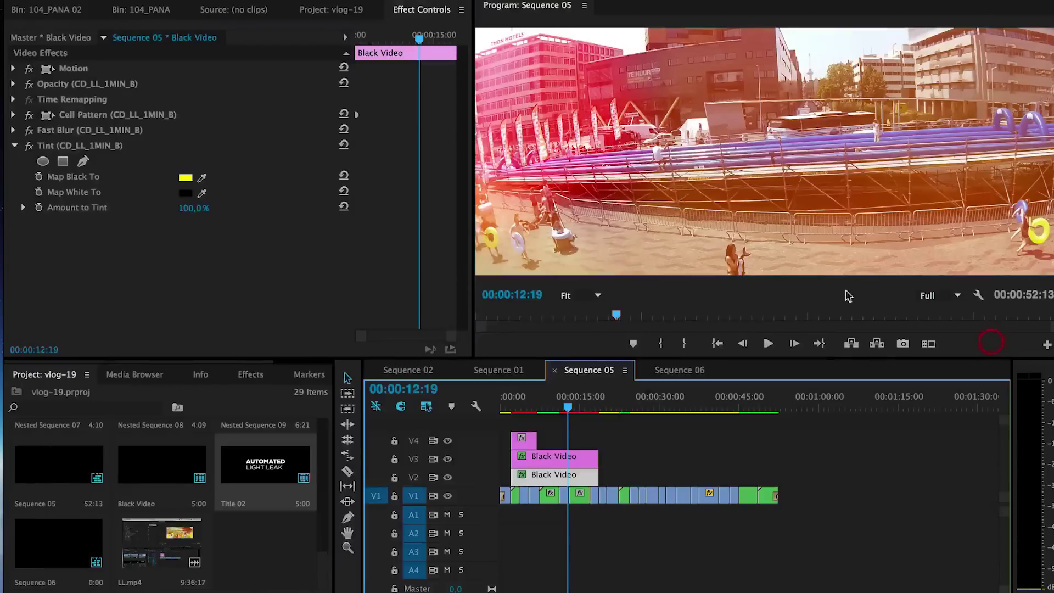
{"action": "left_click", "coordinate": [259, 375]}
{"action": "scroll", "coordinate": [94, 443], "scroll_direction": "up", "scroll_amount": 2}
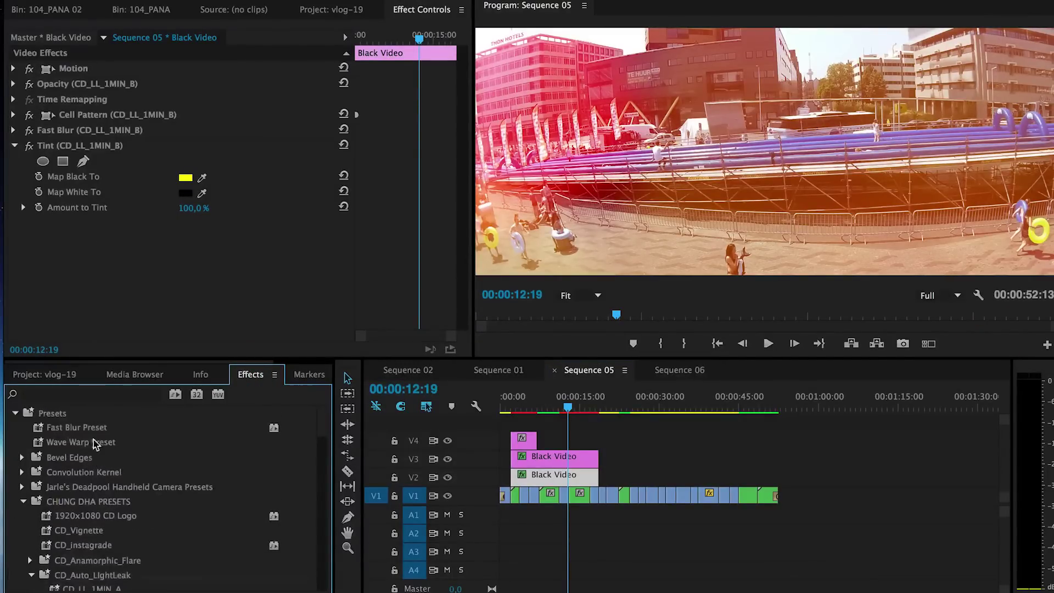
{"action": "left_click", "coordinate": [16, 414]}
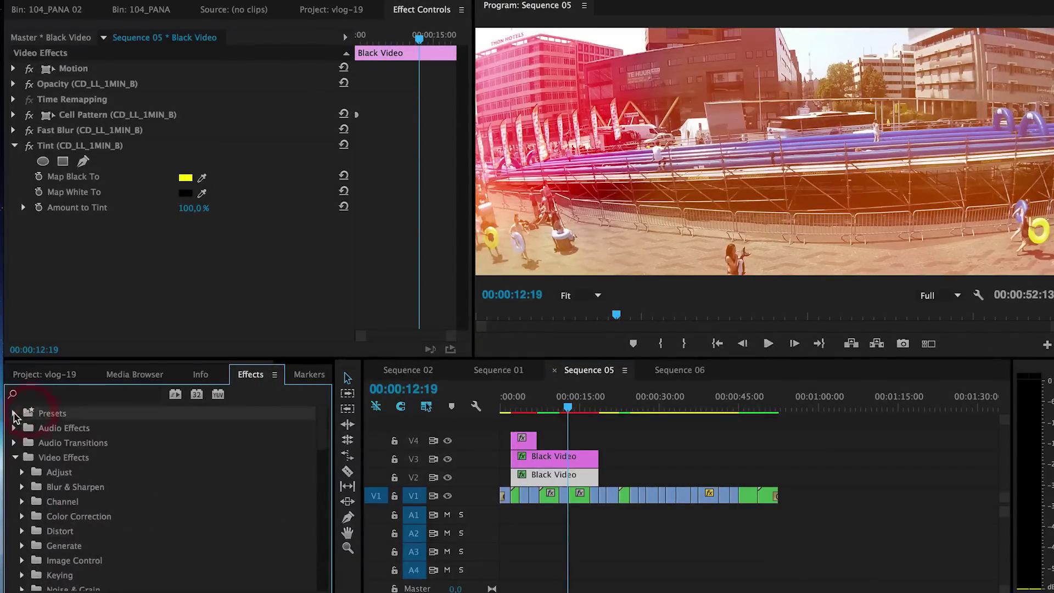
{"action": "left_click", "coordinate": [16, 413]}
{"action": "right_click", "coordinate": [59, 421]}
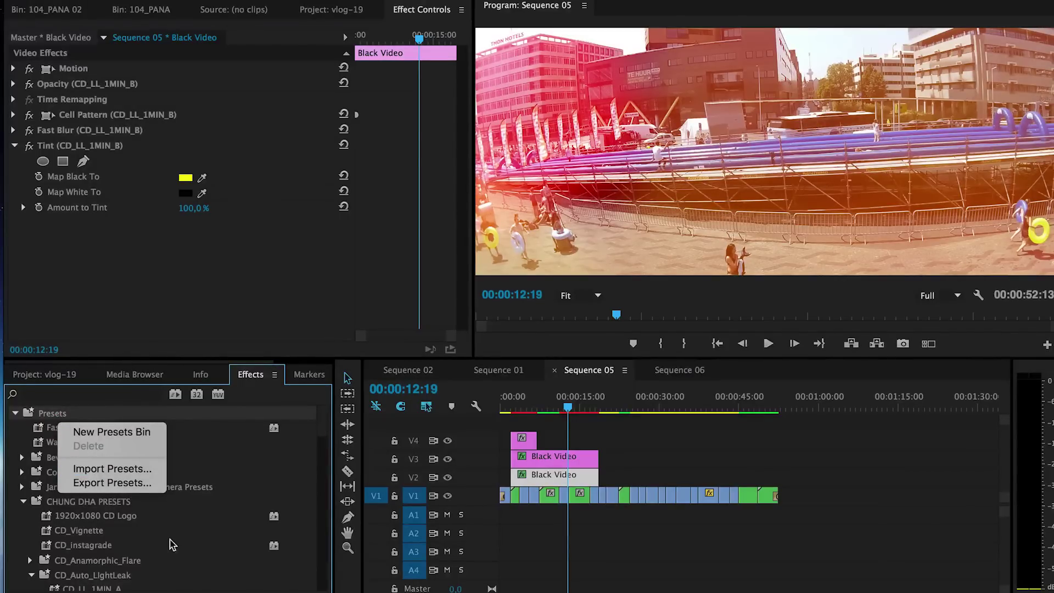
{"action": "left_click", "coordinate": [172, 544]}
{"action": "scroll", "coordinate": [172, 544], "scroll_direction": "down", "scroll_amount": 5}
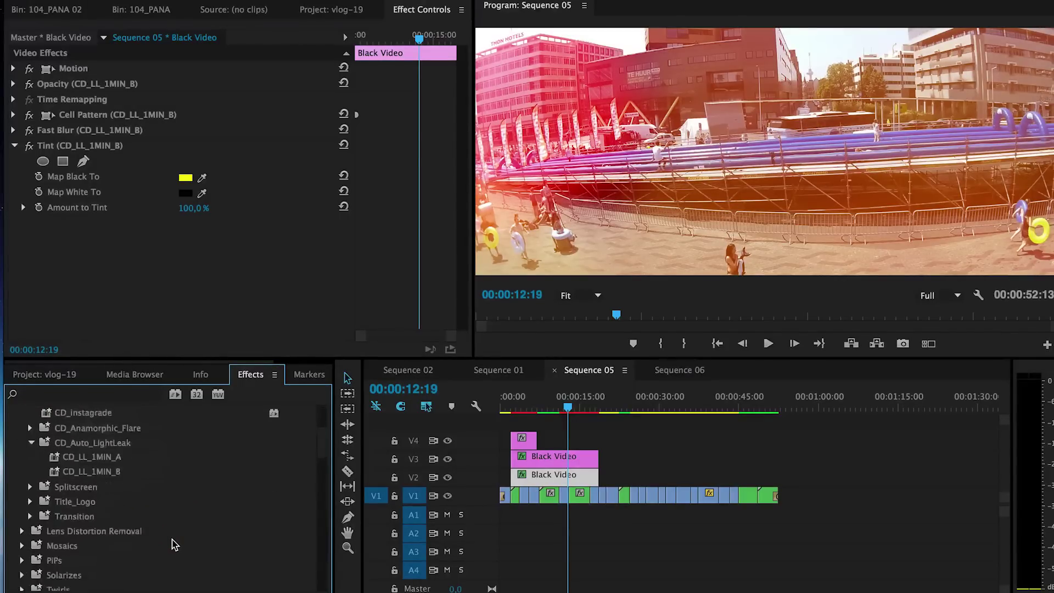
Delete the old light leak and title clips on V2, V3 and V4
{"action": "left_click", "coordinate": [149, 457]}
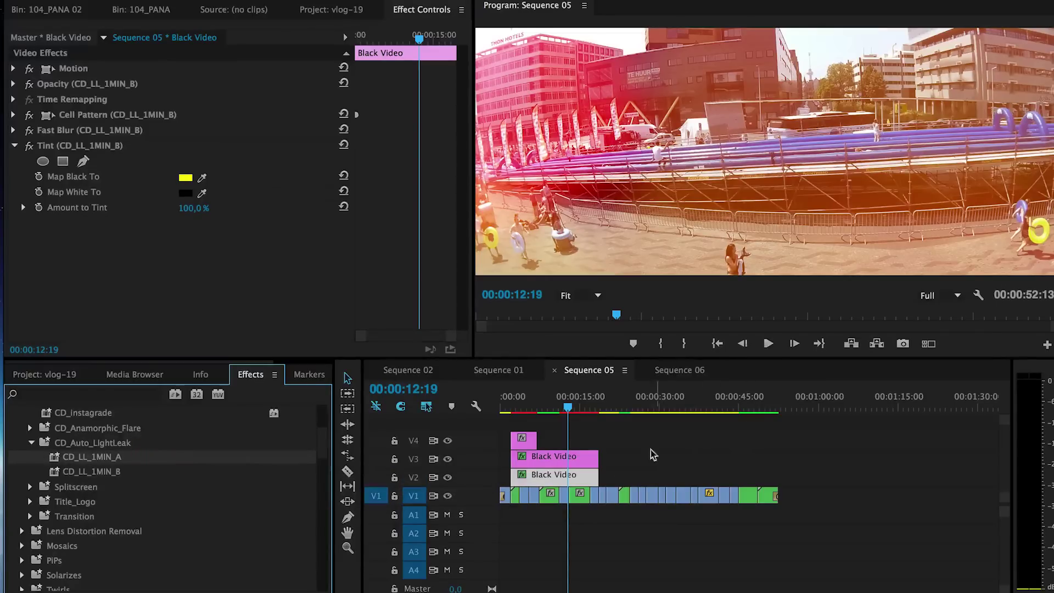
{"action": "left_click_drag", "start_coordinate": [646, 445], "coordinate": [516, 485]}
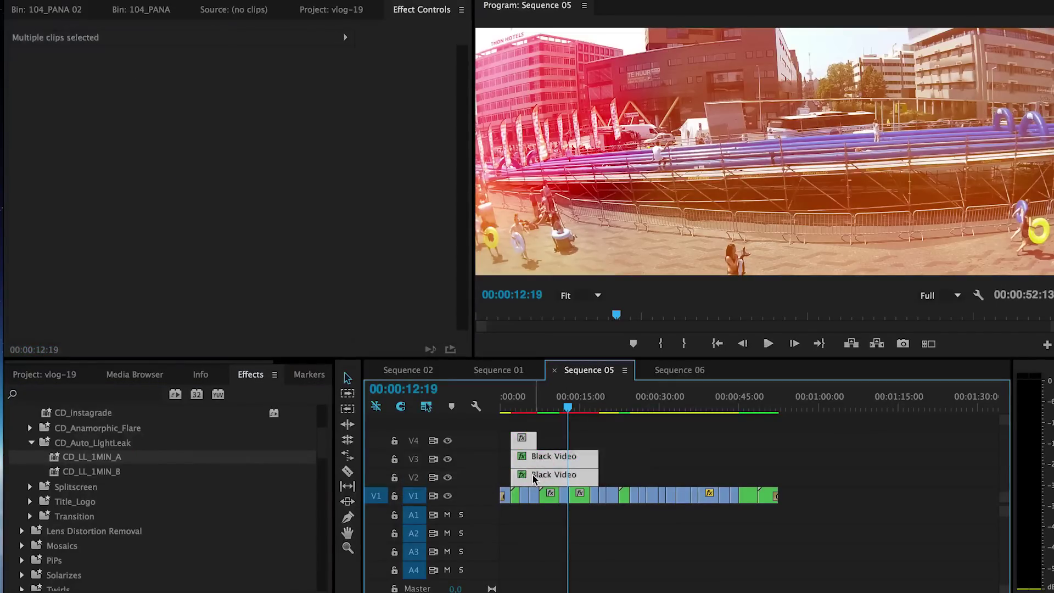
{"action": "key", "text": "BackSpace"}
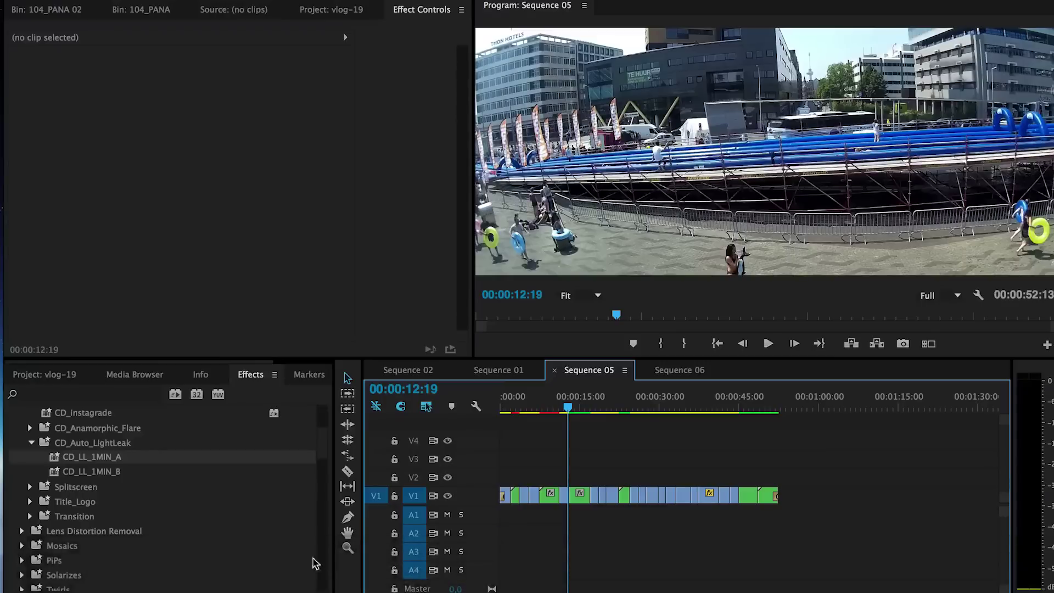
Place a Black Video clip from the Project bin onto V2 above the footage
{"action": "left_click", "coordinate": [22, 375]}
{"action": "left_click", "coordinate": [308, 592]}
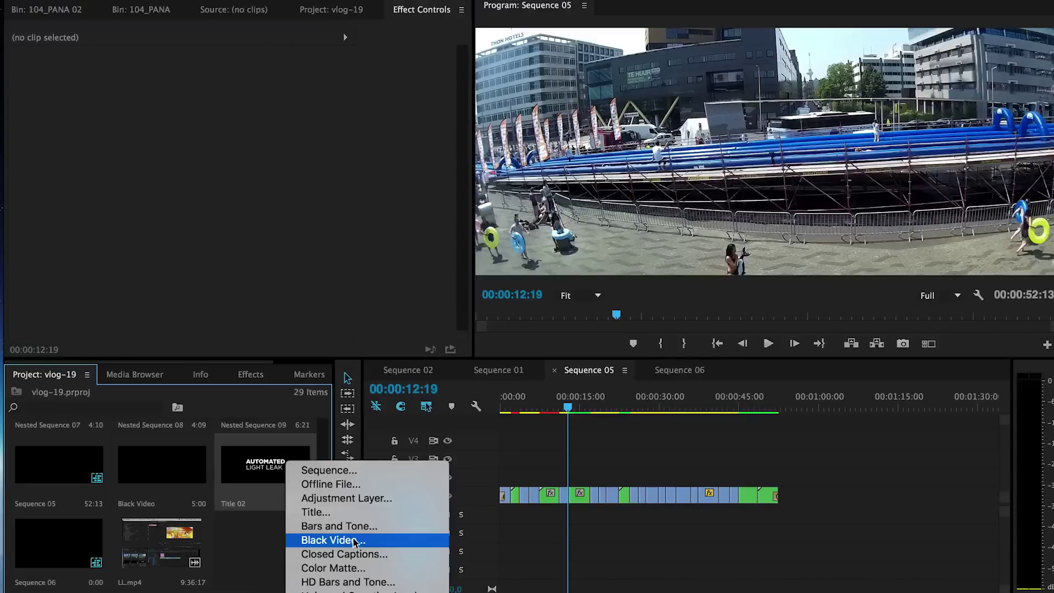
{"action": "left_click", "coordinate": [242, 533]}
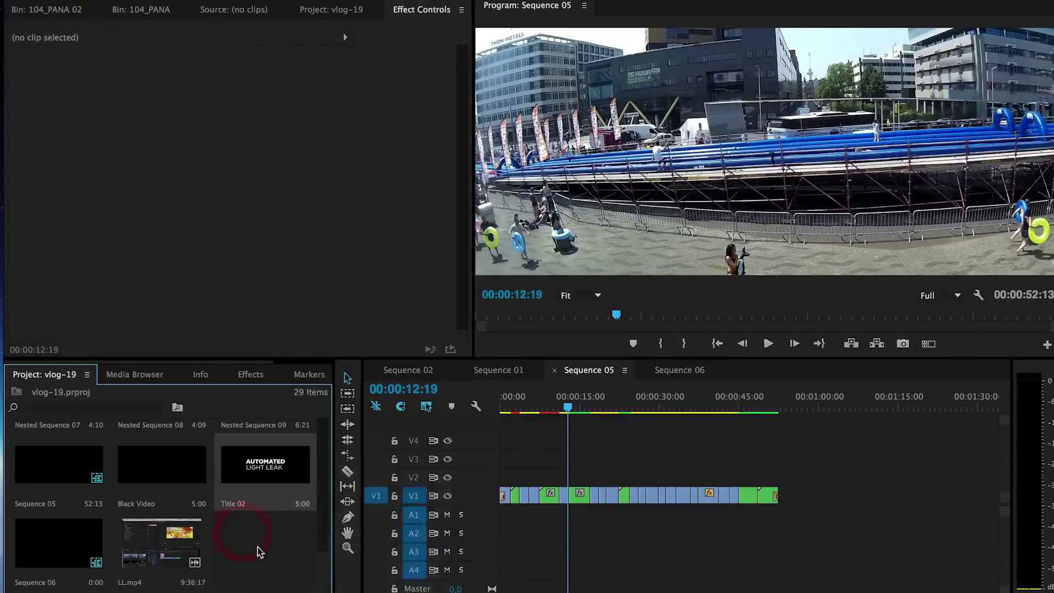
{"action": "left_click_drag", "start_coordinate": [179, 486], "coordinate": [539, 458]}
{"action": "left_click_drag", "start_coordinate": [525, 417], "coordinate": [538, 415]}
{"action": "left_click", "coordinate": [250, 374]}
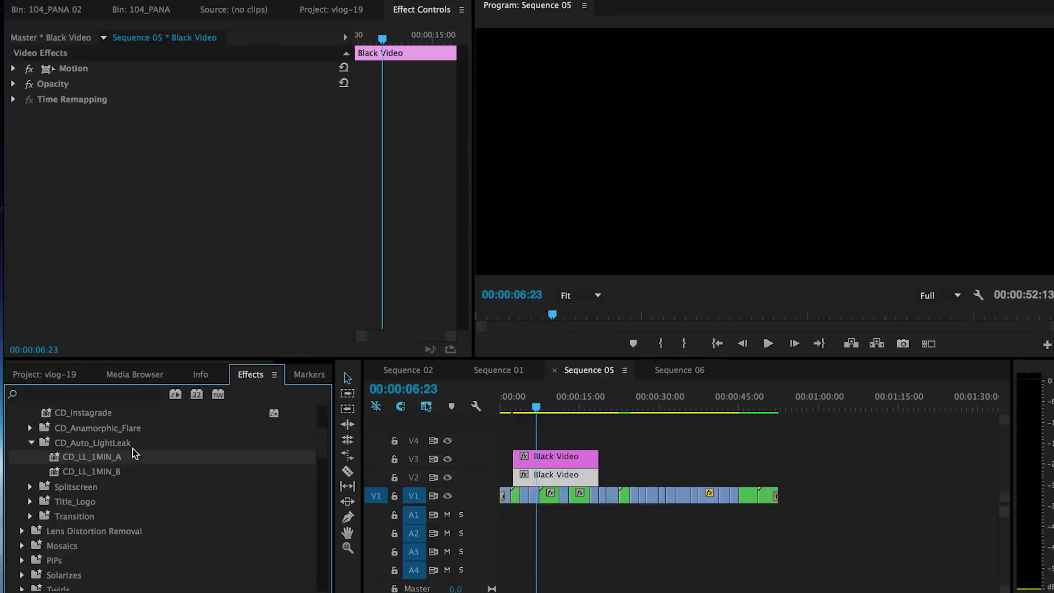
Apply CD_LL_1MIN_A to the V2 Black Video clip and CD_LL_1MIN_B to V3, then preview
{"action": "left_click_drag", "start_coordinate": [113, 458], "coordinate": [527, 474]}
{"action": "left_click_drag", "start_coordinate": [71, 472], "coordinate": [527, 456]}
{"action": "left_click_drag", "start_coordinate": [524, 407], "coordinate": [555, 407]}
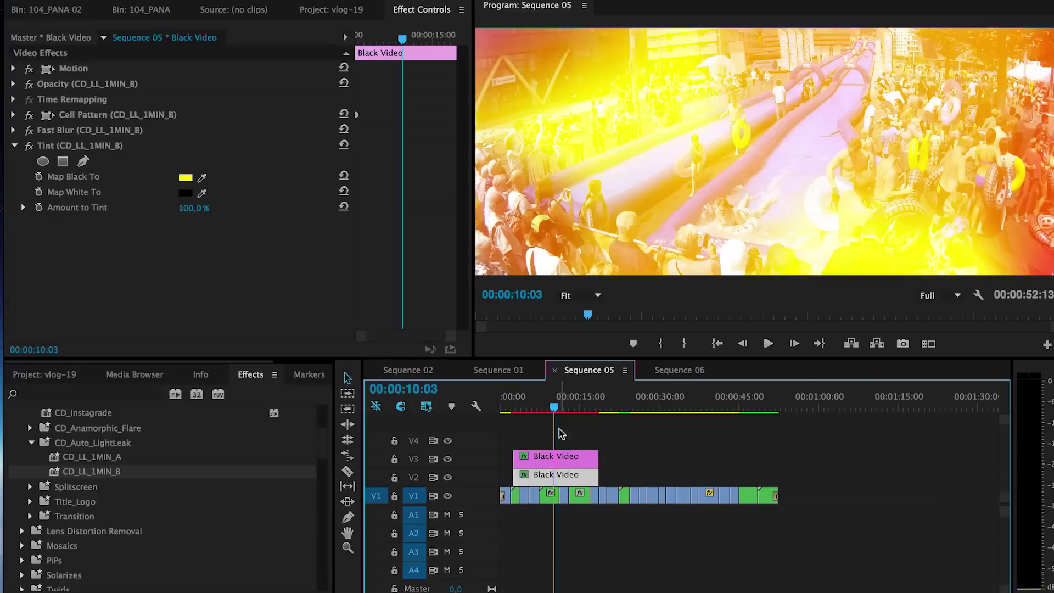
On the V2 clip, try blue and then magenta for the Tint's Map White To colour
{"action": "left_click", "coordinate": [557, 474]}
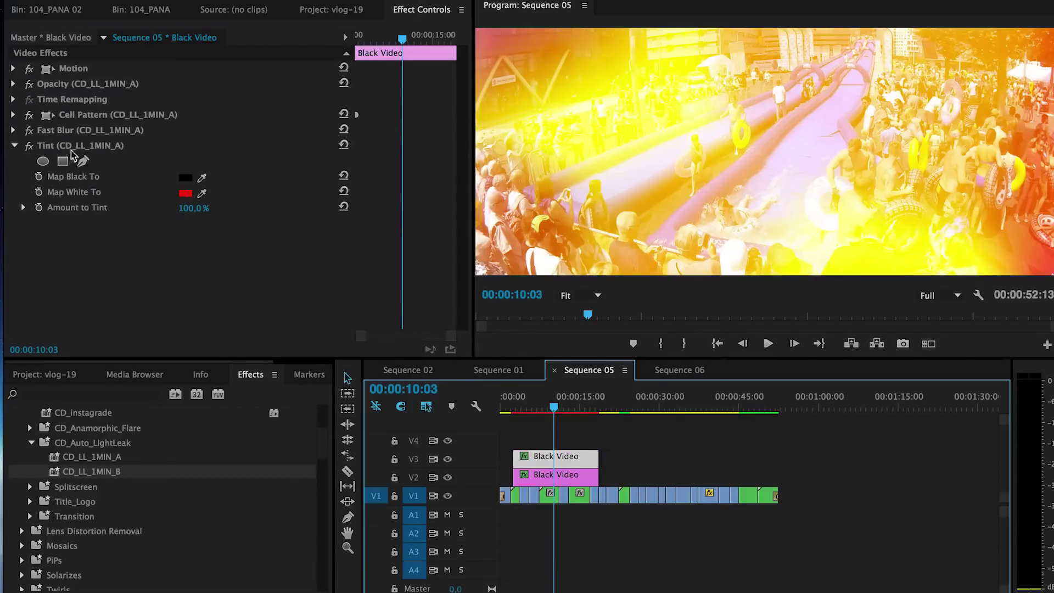
{"action": "left_click", "coordinate": [183, 194]}
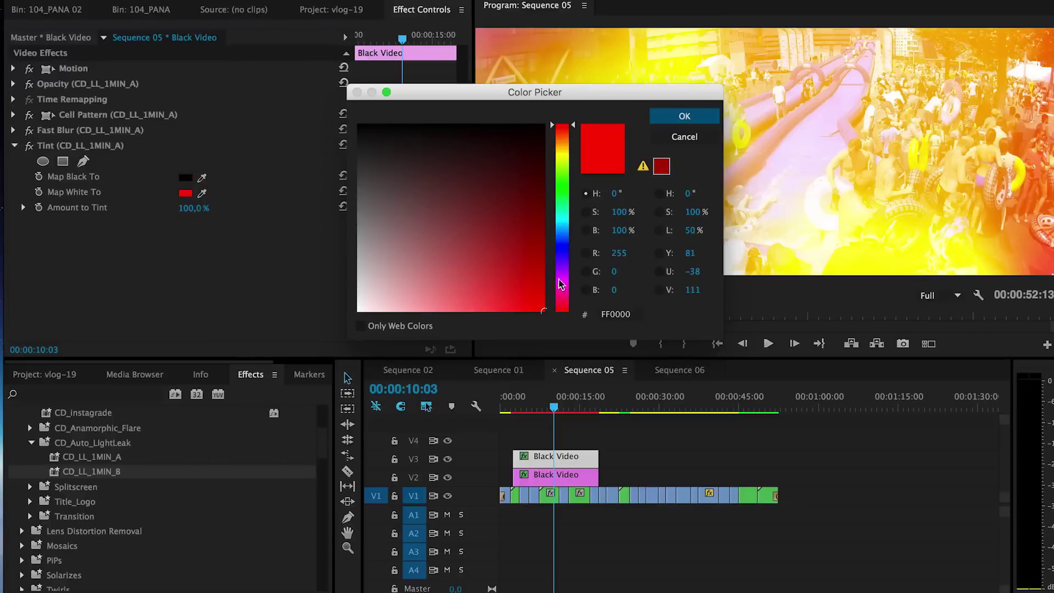
{"action": "left_click_drag", "start_coordinate": [564, 265], "coordinate": [565, 248]}
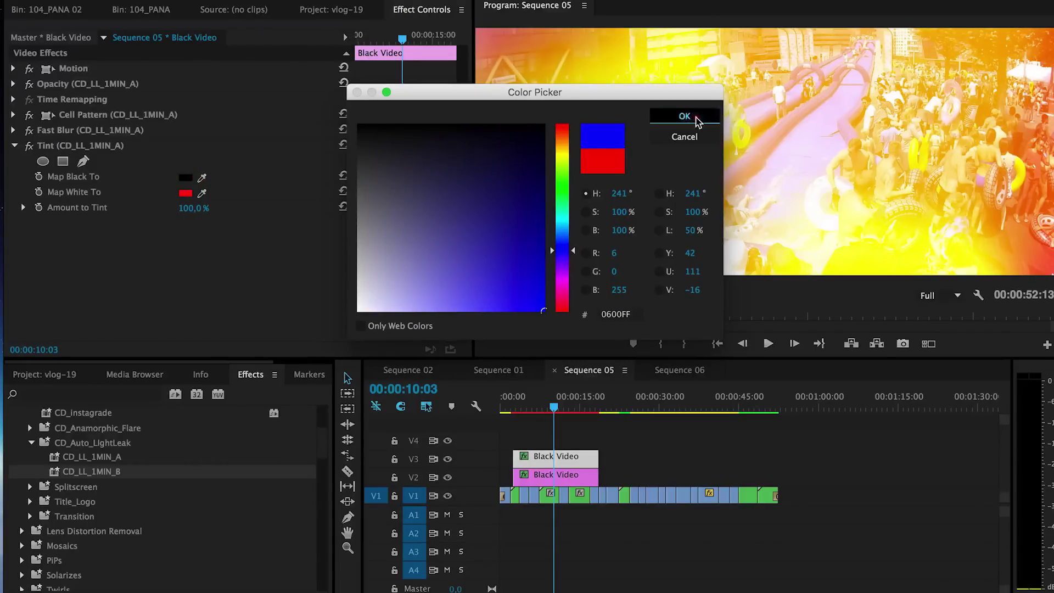
{"action": "left_click", "coordinate": [695, 118]}
{"action": "left_click", "coordinate": [186, 193]}
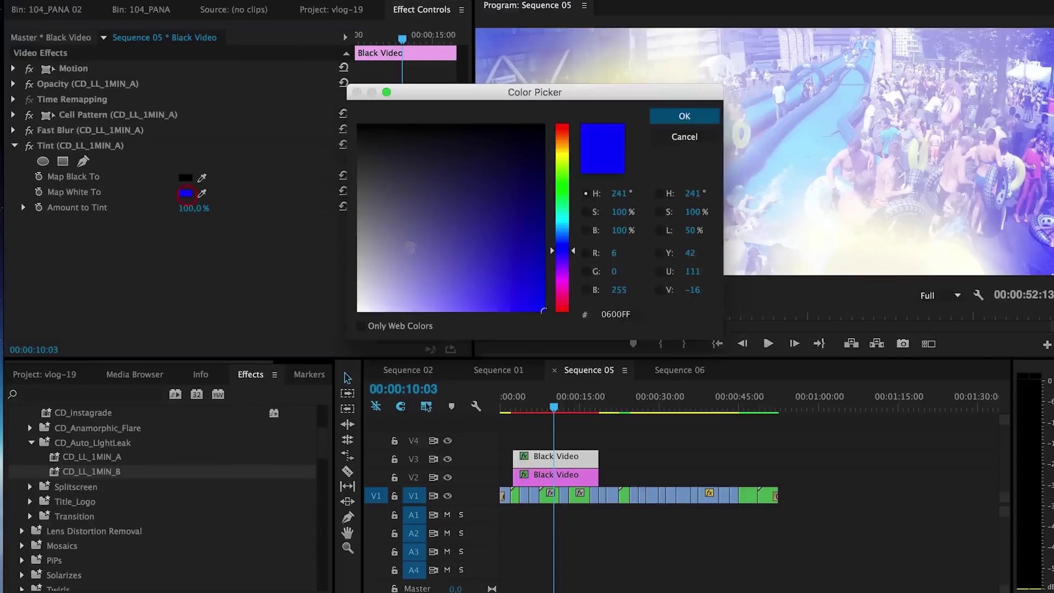
{"action": "left_click_drag", "start_coordinate": [555, 272], "coordinate": [566, 283]}
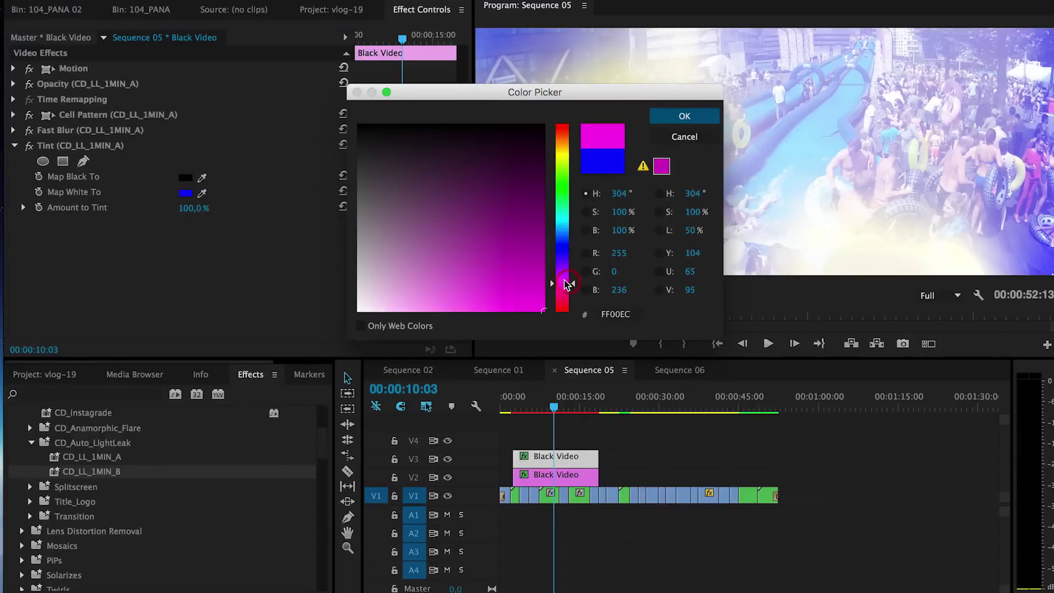
{"action": "left_click", "coordinate": [683, 117]}
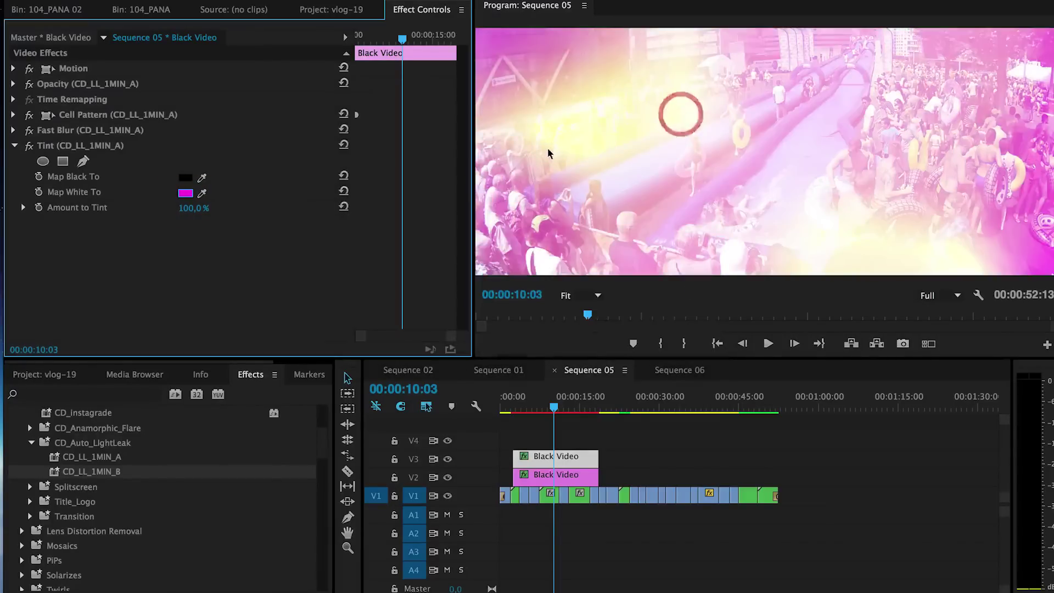
Set Map White To green and scrub back to preview the green tint
{"action": "left_click", "coordinate": [185, 194]}
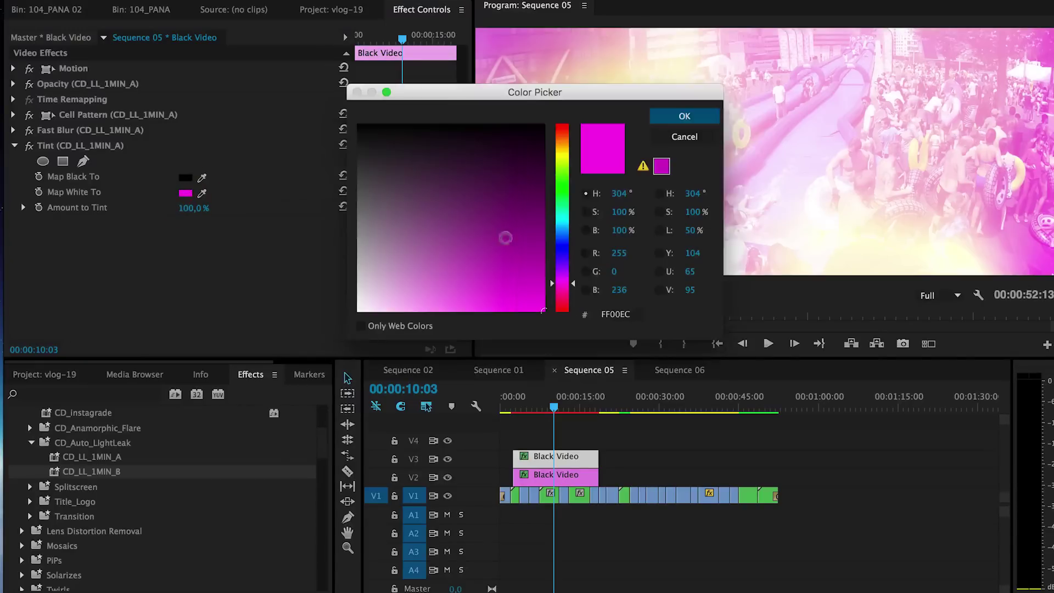
{"action": "left_click", "coordinate": [559, 196]}
{"action": "left_click", "coordinate": [680, 117]}
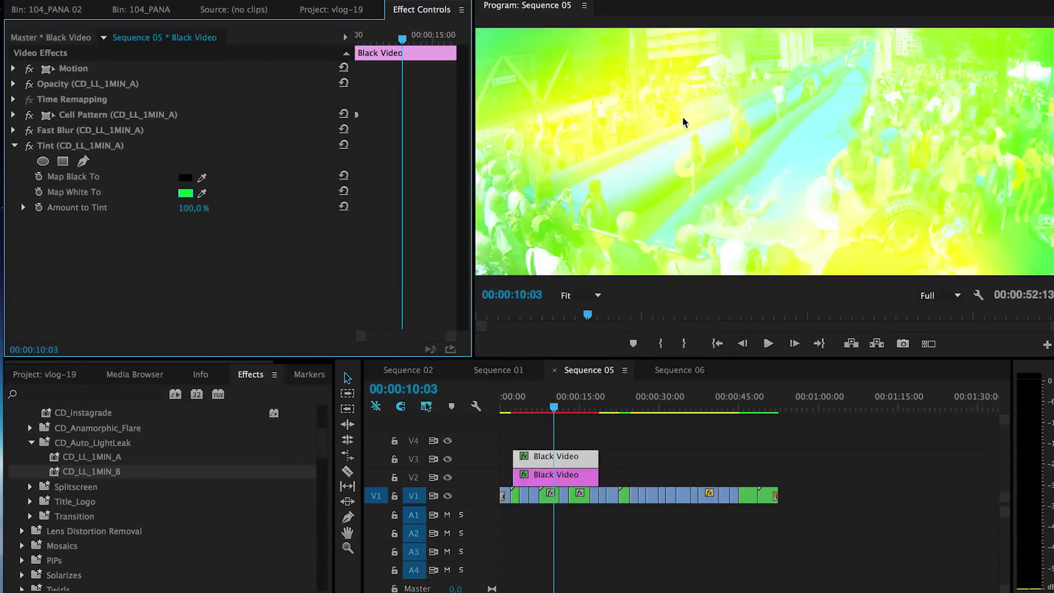
{"action": "key", "text": "Left"}
{"action": "key", "text": "Left"}
{"action": "key", "text": "Left"}
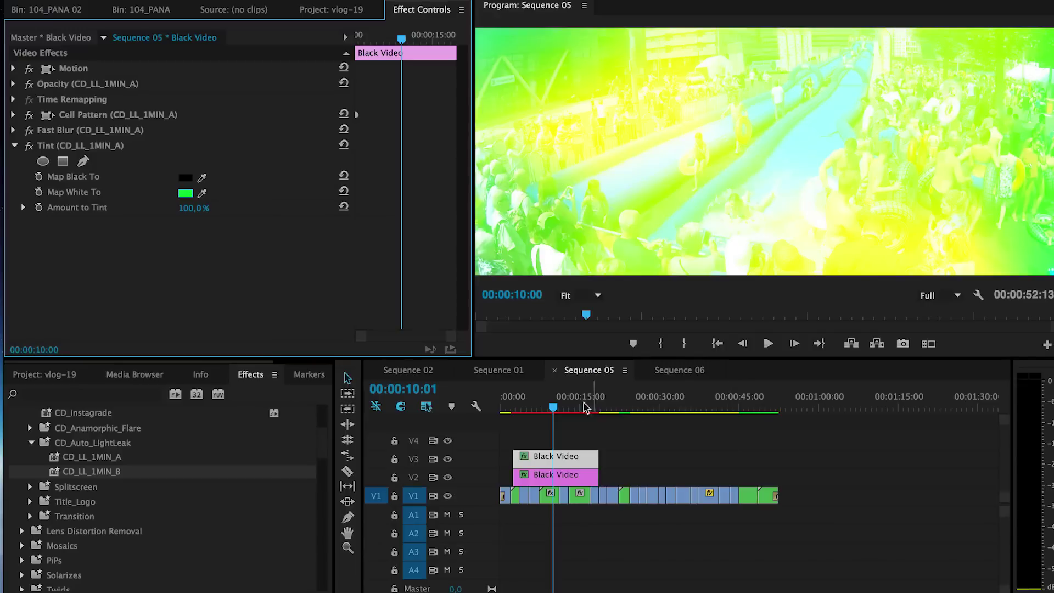
{"action": "mouse_move", "coordinate": [544, 407]}
{"action": "left_mouse_down"}
{"action": "mouse_move", "coordinate": [529, 407]}
{"action": "mouse_move", "coordinate": [560, 409]}
{"action": "left_mouse_up"}
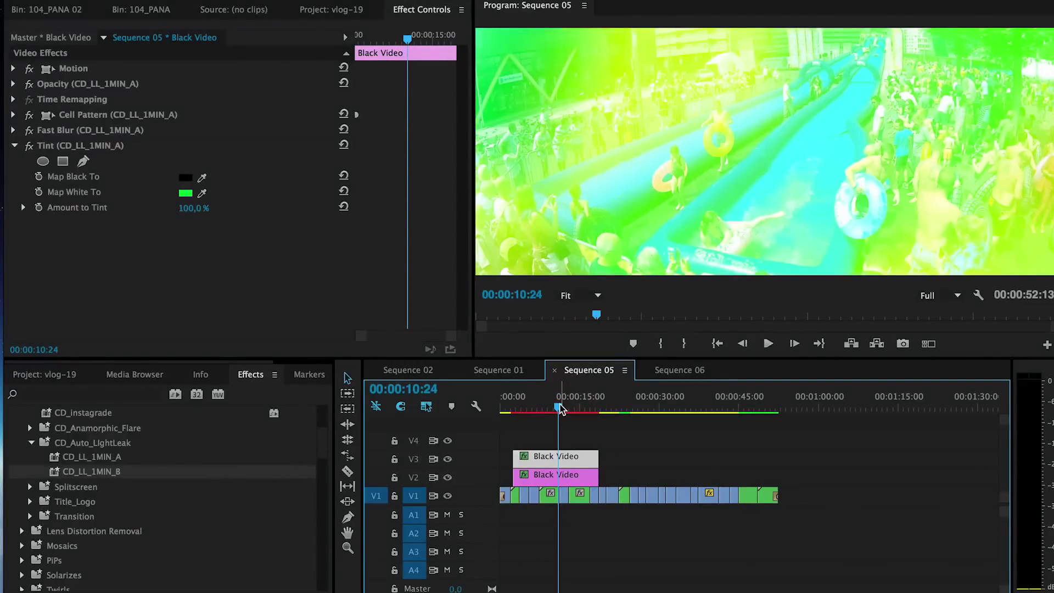
{"action": "scroll", "coordinate": [549, 417], "scroll_direction": "down", "scroll_amount": 3}
{"action": "scroll", "coordinate": [532, 431], "scroll_direction": "up", "scroll_amount": 3}
Set the lower Black Video clip's Tint Map White To blue
{"action": "left_click", "coordinate": [565, 475]}
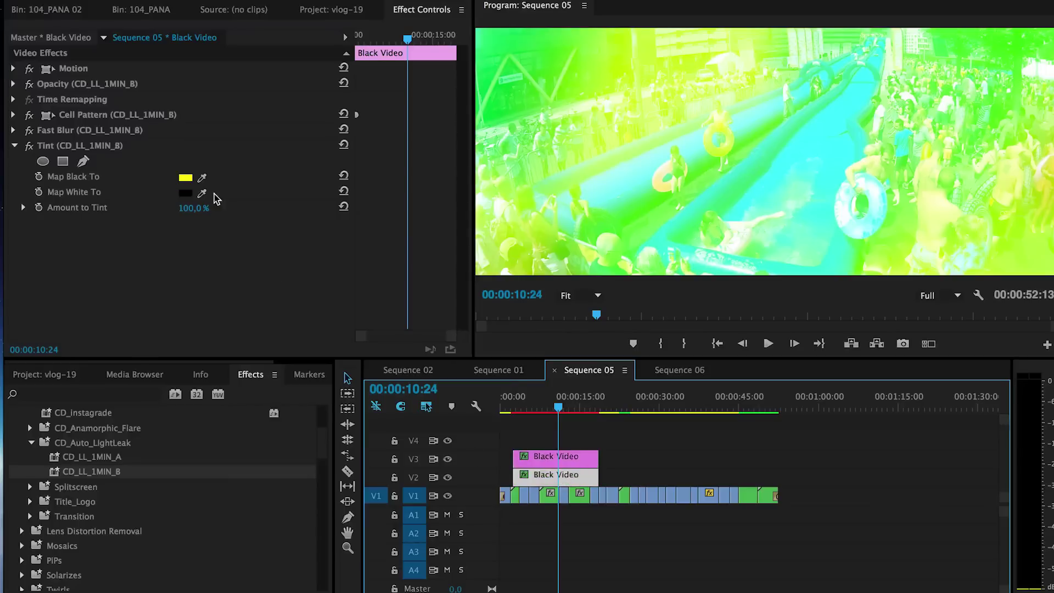
{"action": "left_click", "coordinate": [565, 458]}
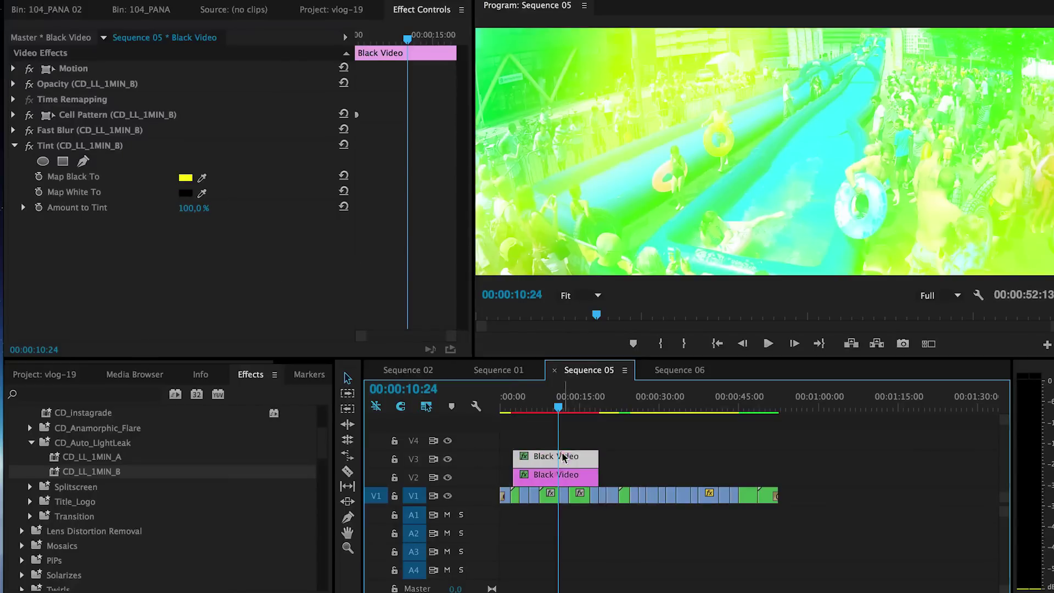
{"action": "left_click", "coordinate": [185, 193]}
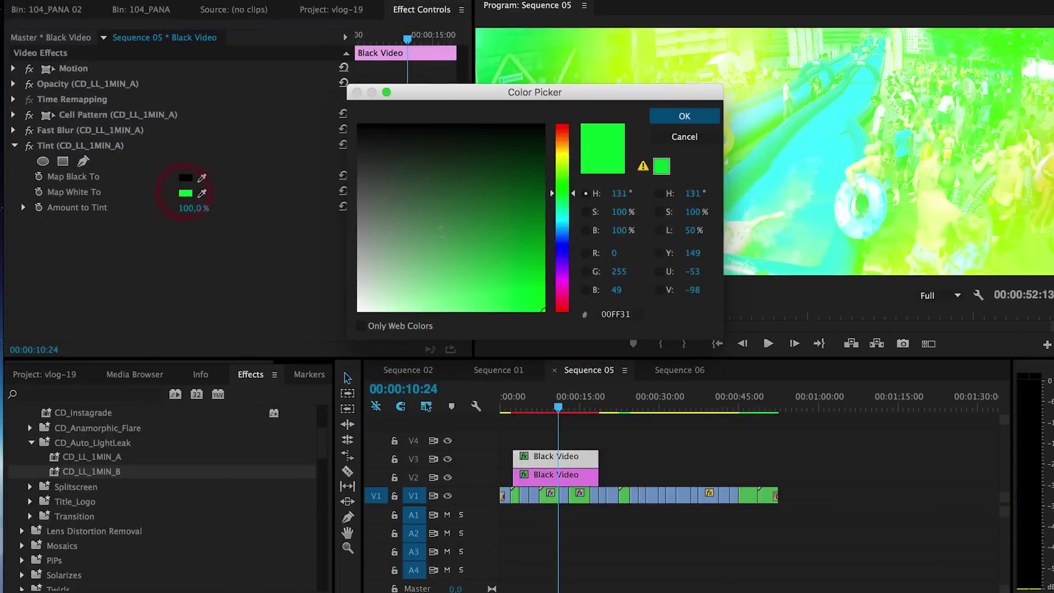
{"action": "left_click", "coordinate": [555, 249]}
{"action": "left_click", "coordinate": [670, 114]}
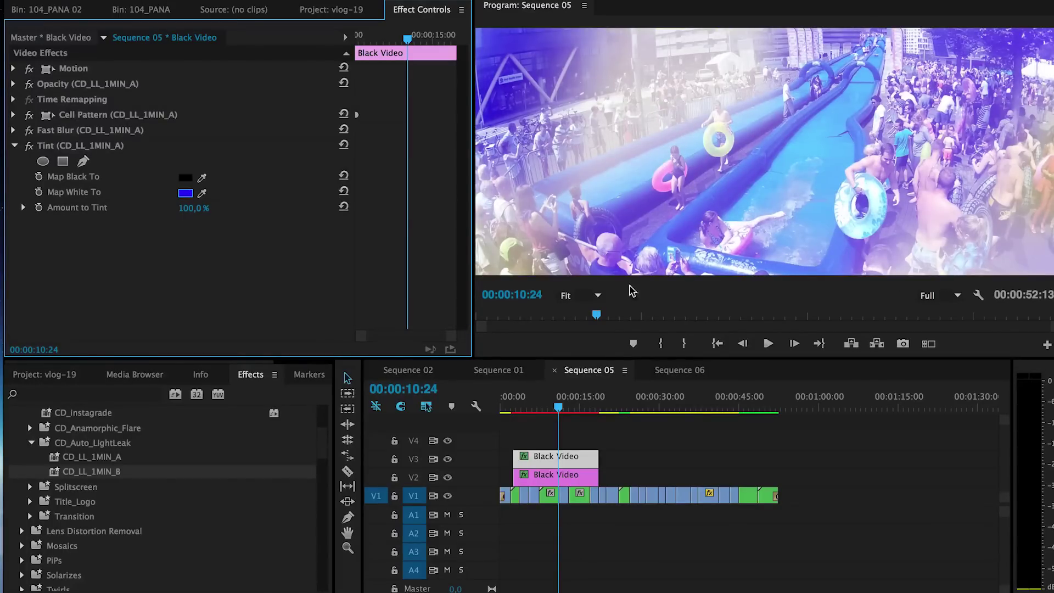
Change the upper clip's Tint Map Black To from yellow to magenta
{"action": "left_click", "coordinate": [592, 474]}
{"action": "left_click", "coordinate": [587, 474]}
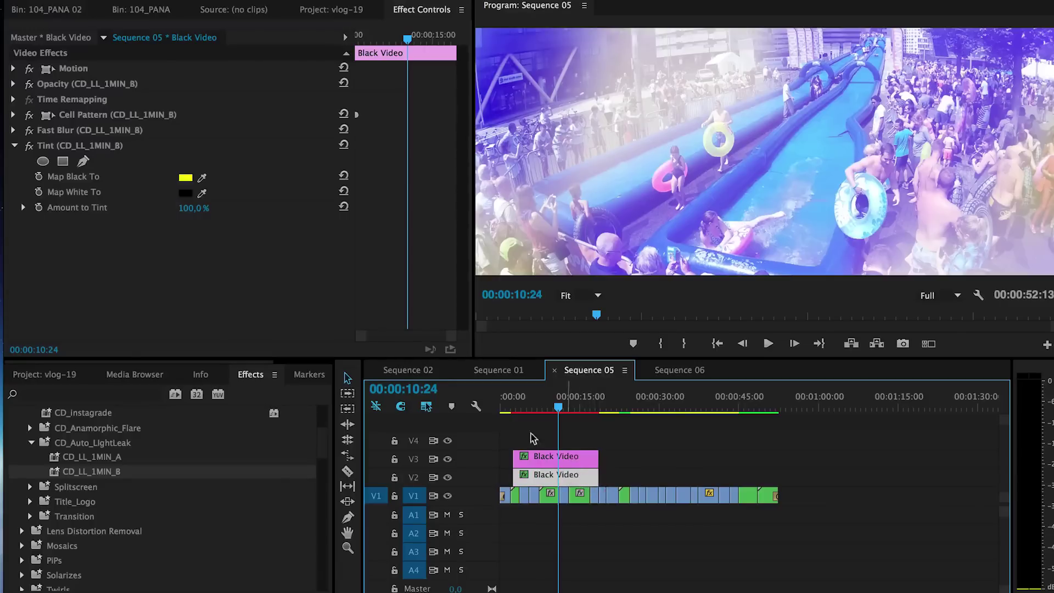
{"action": "left_click", "coordinate": [185, 178]}
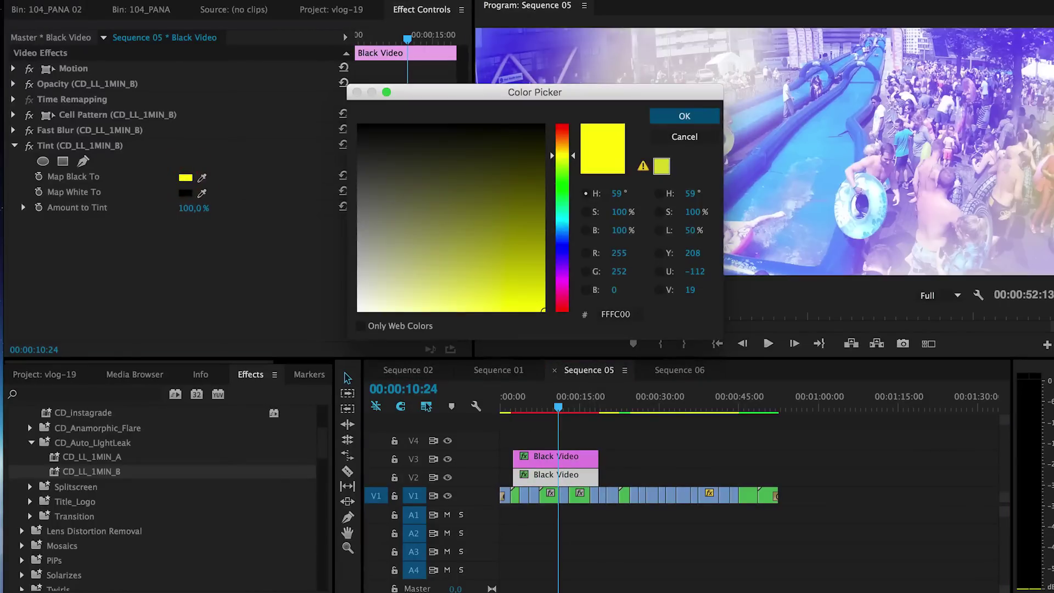
{"action": "left_click", "coordinate": [564, 281]}
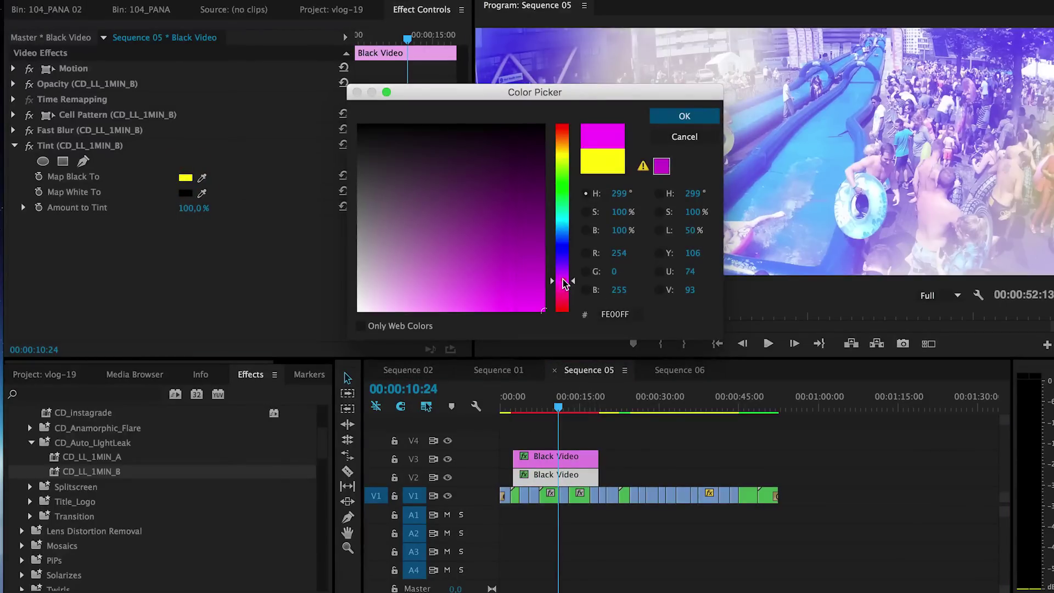
{"action": "left_click_drag", "start_coordinate": [564, 282], "coordinate": [565, 279]}
{"action": "left_click", "coordinate": [684, 118]}
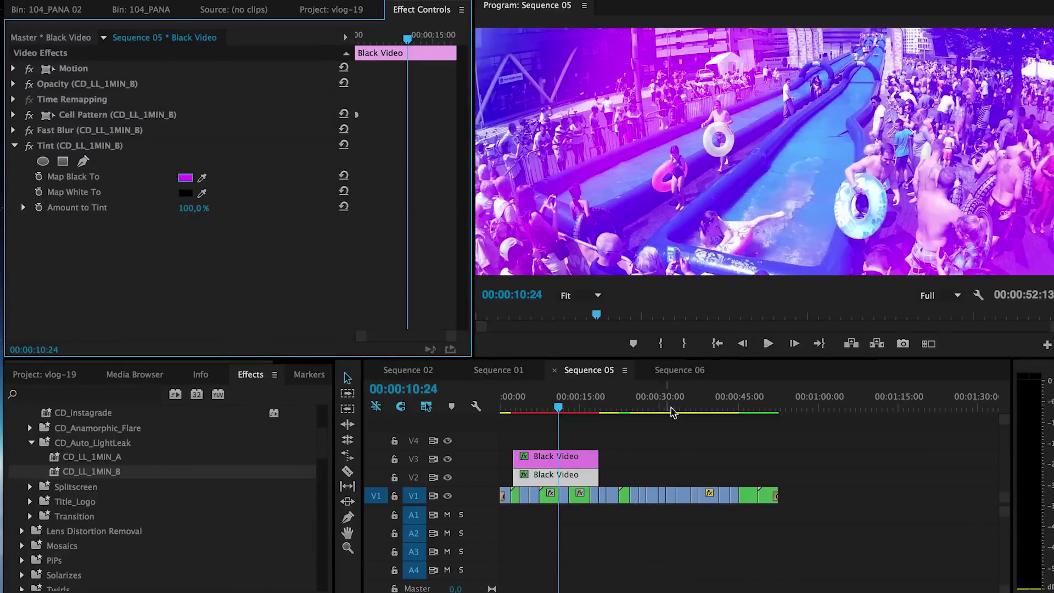
Set the V2 clip's Tint Map White To pure red (FF0000) and preview the pink-red wash
{"action": "left_click_drag", "start_coordinate": [530, 408], "coordinate": [546, 409]}
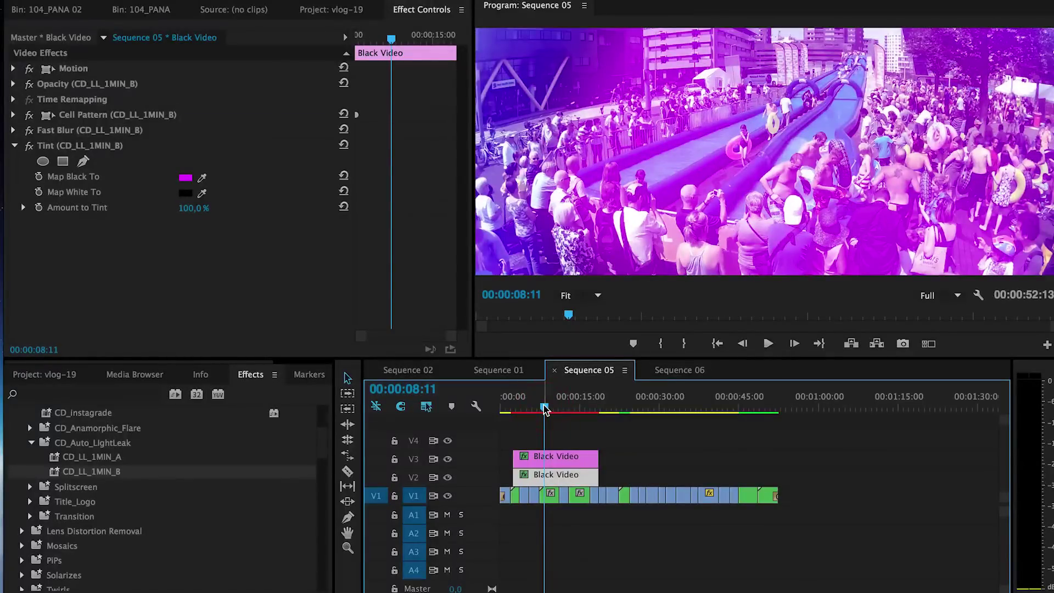
{"action": "left_click", "coordinate": [584, 461]}
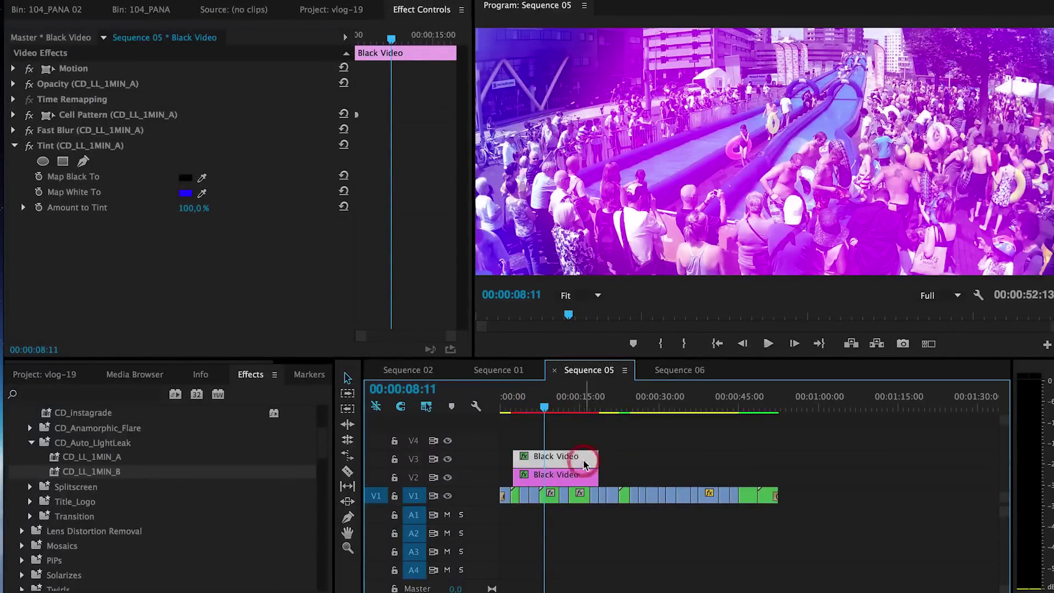
{"action": "left_click", "coordinate": [186, 193]}
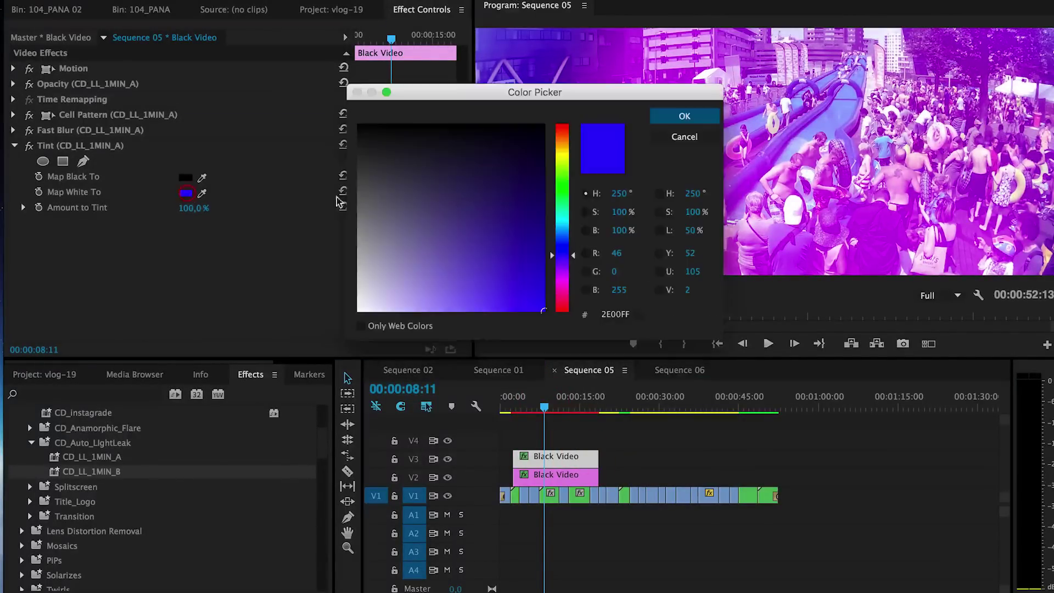
{"action": "left_click", "coordinate": [562, 311]}
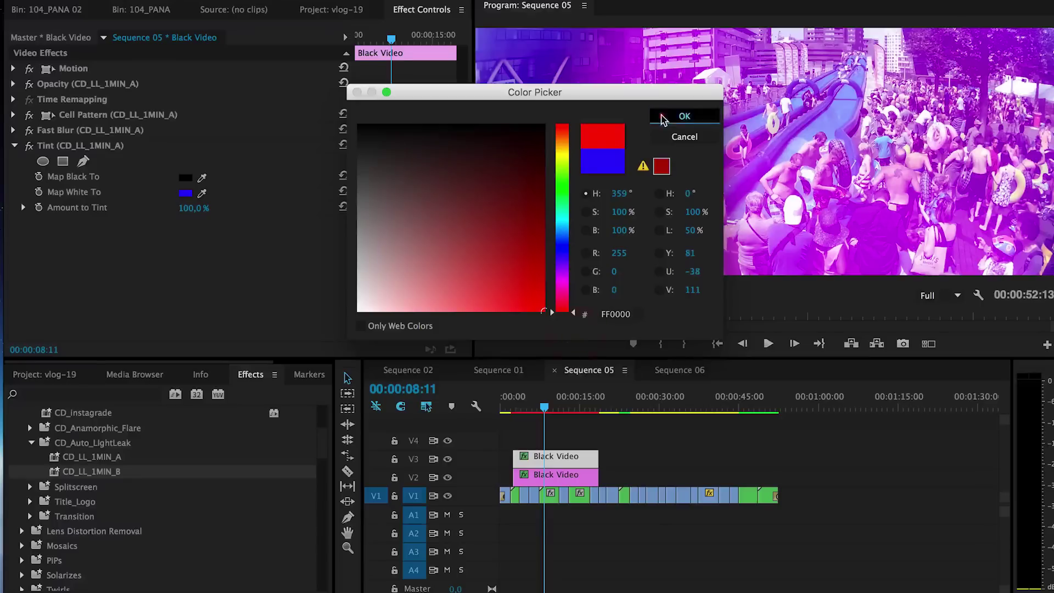
{"action": "left_click", "coordinate": [663, 119]}
{"action": "key", "text": "Left"}
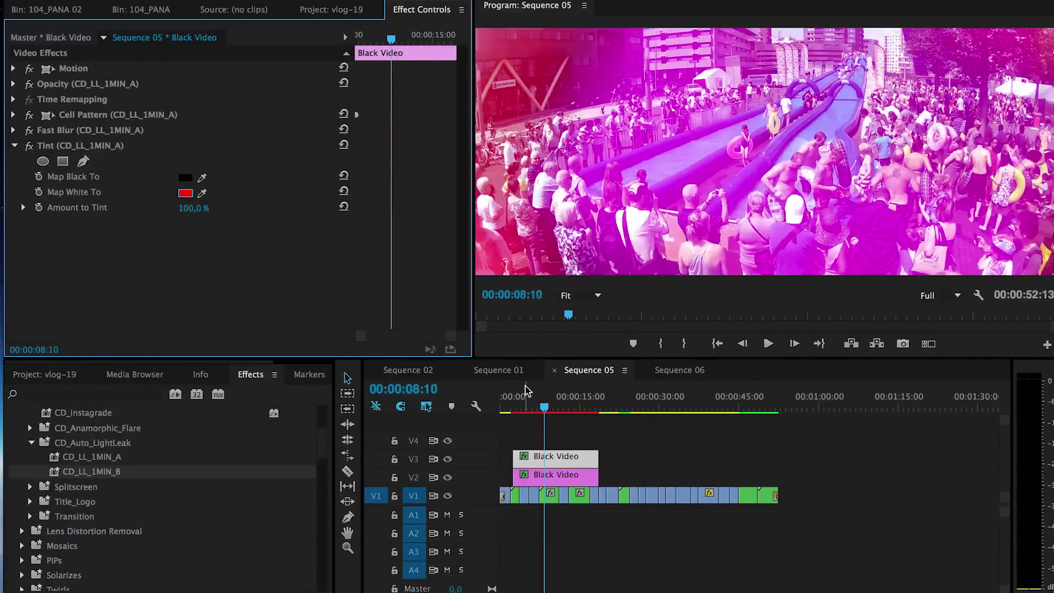
{"action": "left_click", "coordinate": [524, 393]}
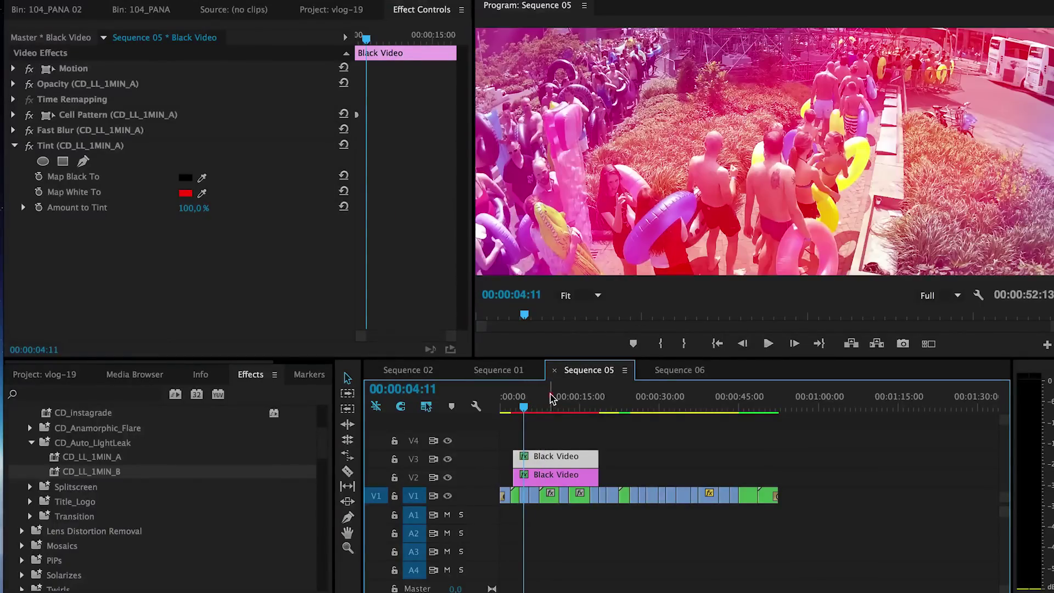
Move the playhead to another shot and scrub forward to preview the tinted footage
{"action": "left_click", "coordinate": [533, 401]}
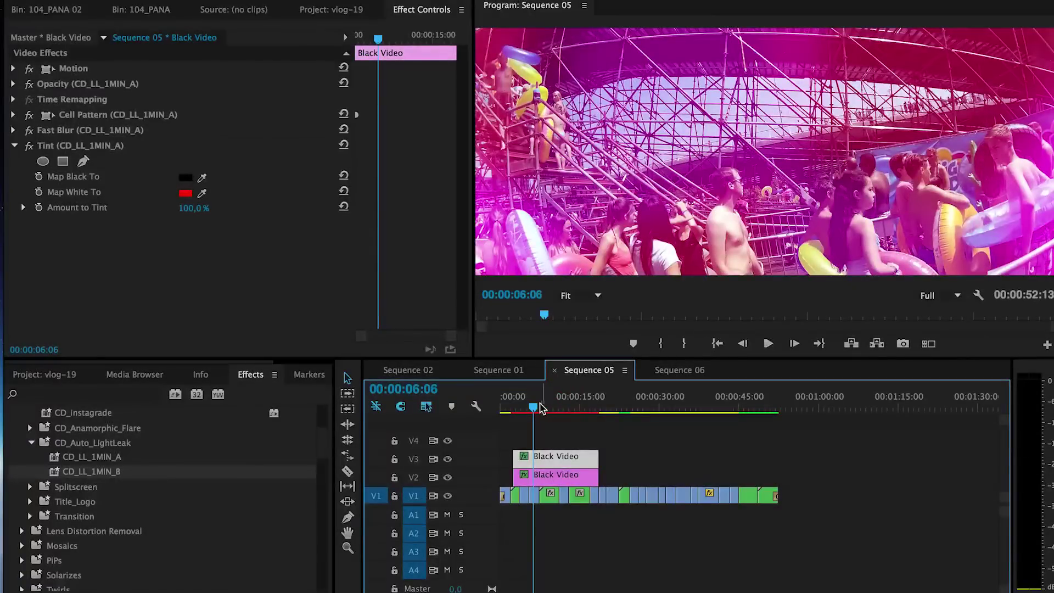
{"action": "mouse_move", "coordinate": [541, 408]}
{"action": "left_mouse_down"}
{"action": "mouse_move", "coordinate": [570, 407]}
{"action": "mouse_move", "coordinate": [539, 409]}
{"action": "mouse_move", "coordinate": [559, 410]}
{"action": "left_mouse_up"}
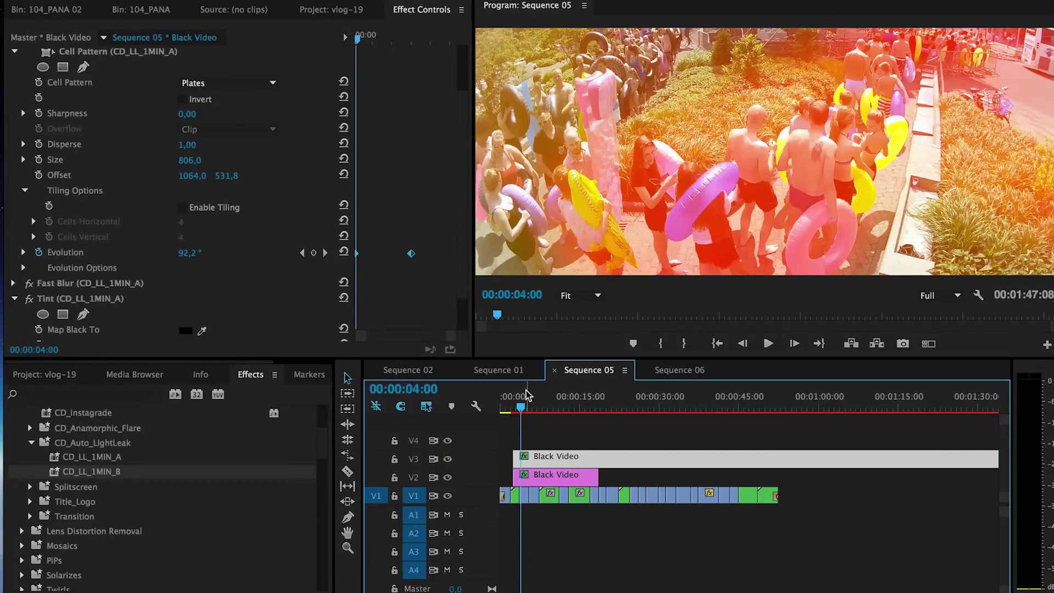
Scrub the timeline from about six seconds to watch the Cell Pattern Evolution animate
{"action": "left_click_drag", "start_coordinate": [525, 394], "coordinate": [560, 399]}
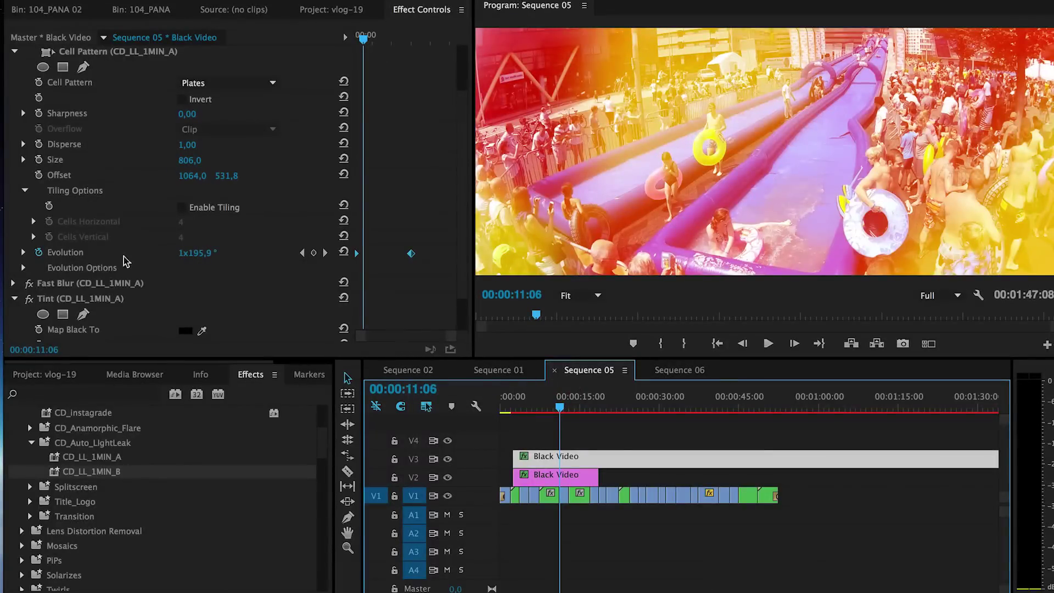
{"action": "left_click", "coordinate": [533, 407]}
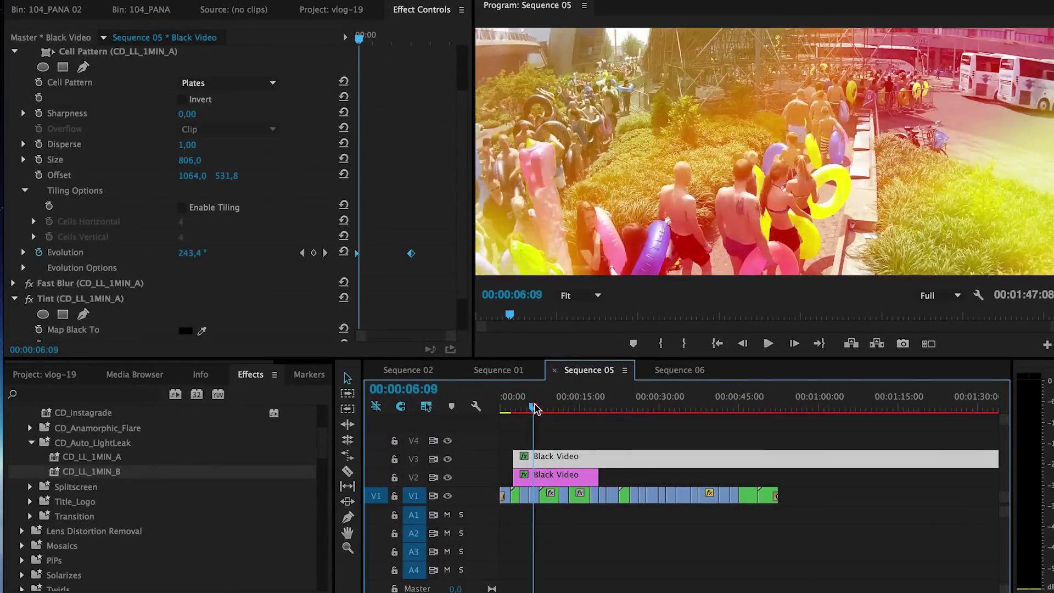
{"action": "left_click_drag", "start_coordinate": [534, 407], "coordinate": [572, 406]}
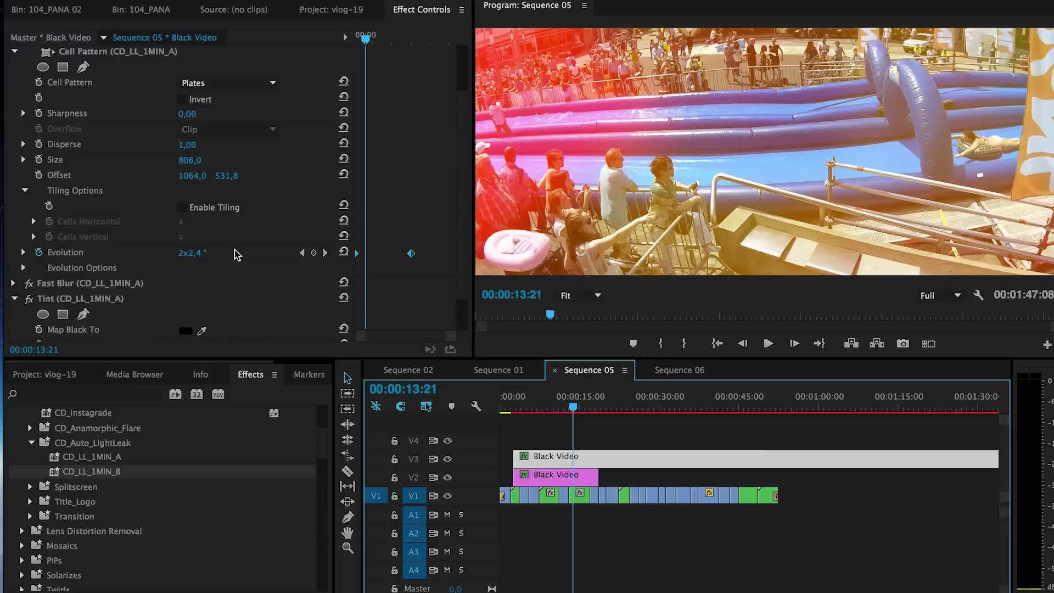
{"action": "left_click", "coordinate": [325, 253]}
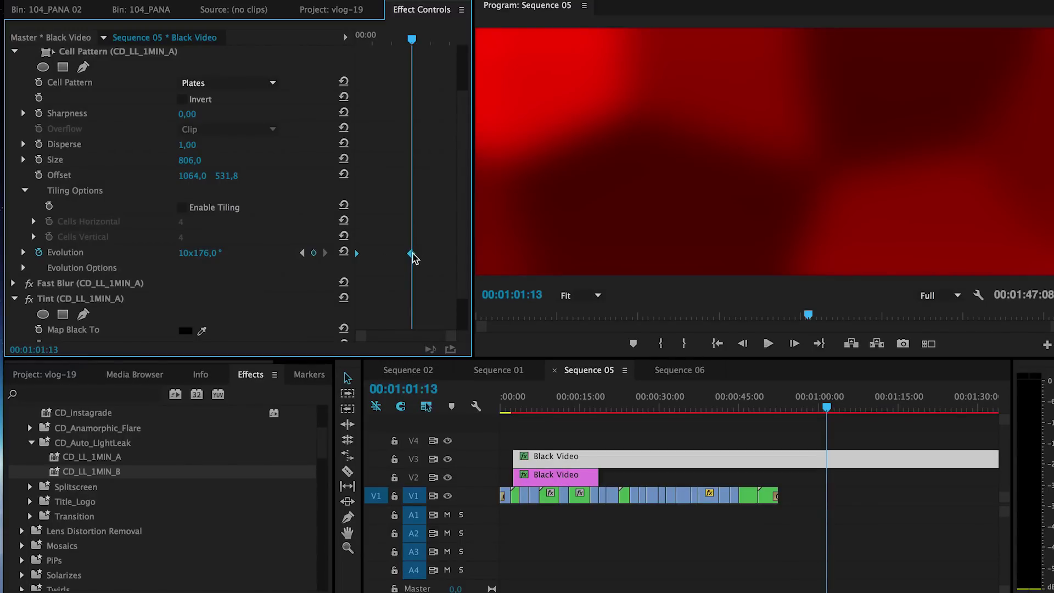
{"action": "left_click", "coordinate": [411, 254]}
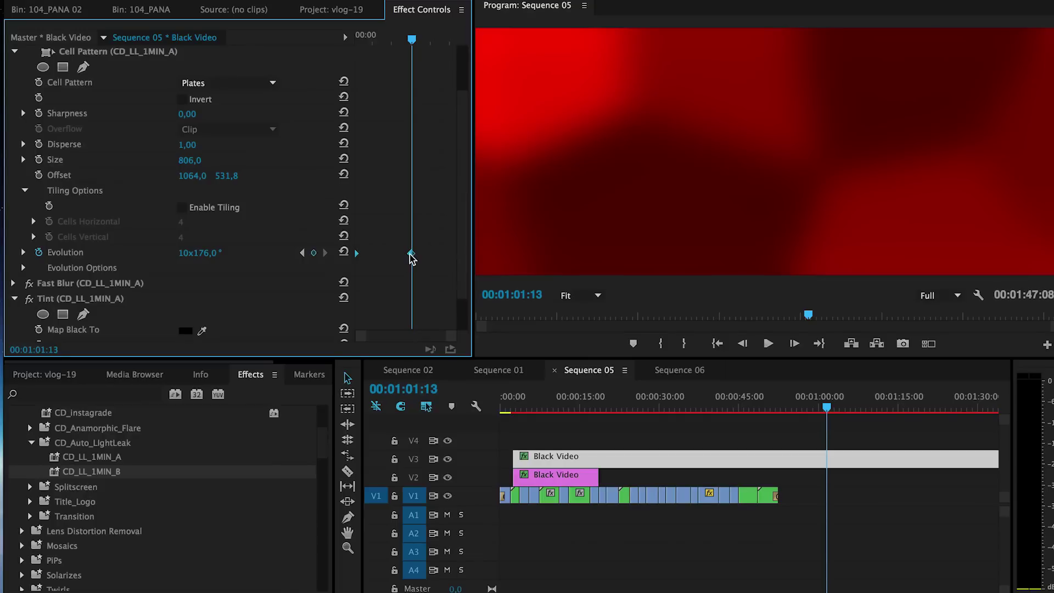